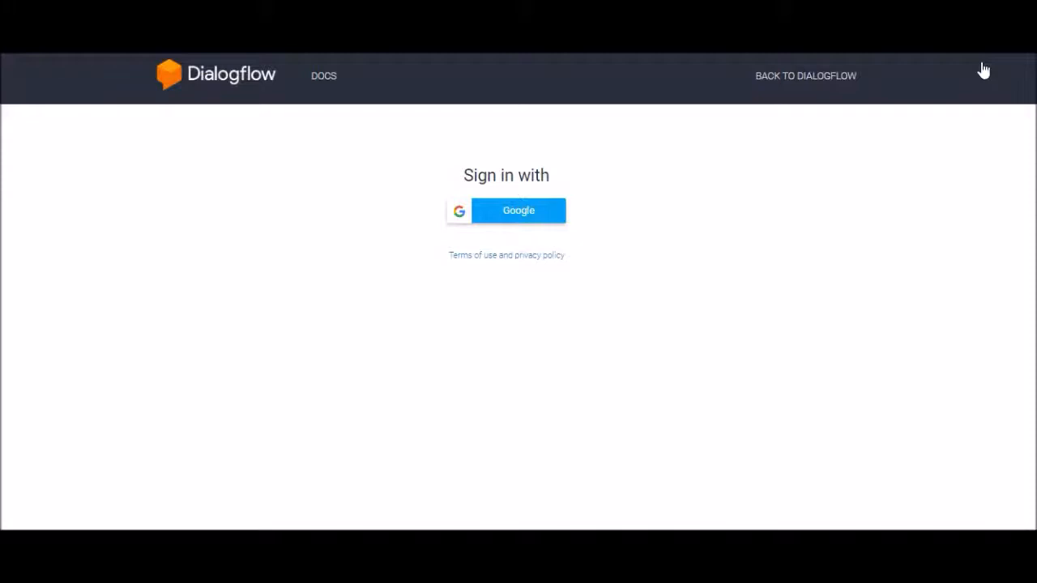
Sign in to Dialogflow with Google, choosing the personal Gmail account from the account list.
{"action": "left_click", "coordinate": [524, 210]}
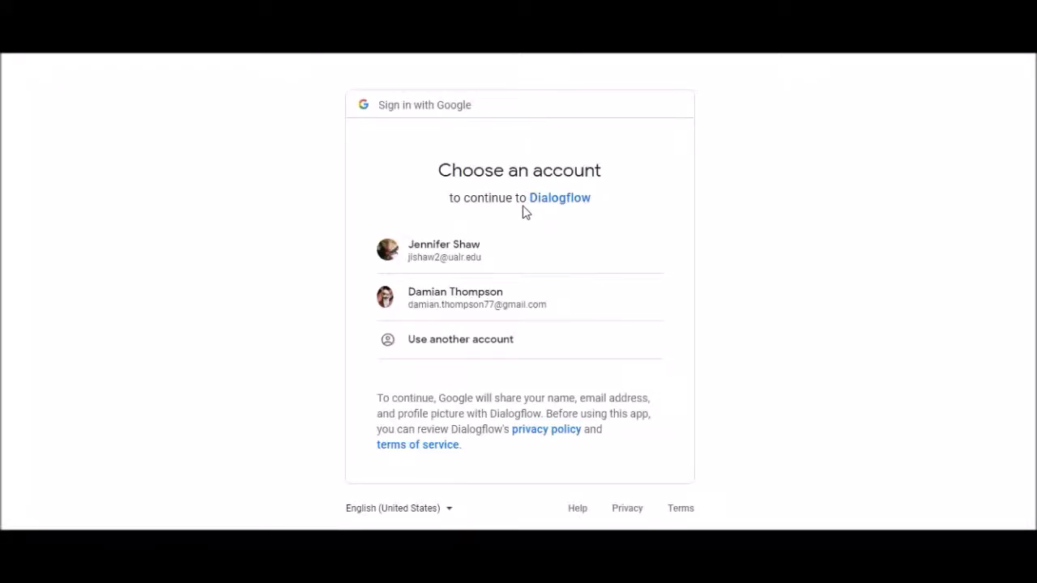
{"action": "left_click", "coordinate": [462, 309]}
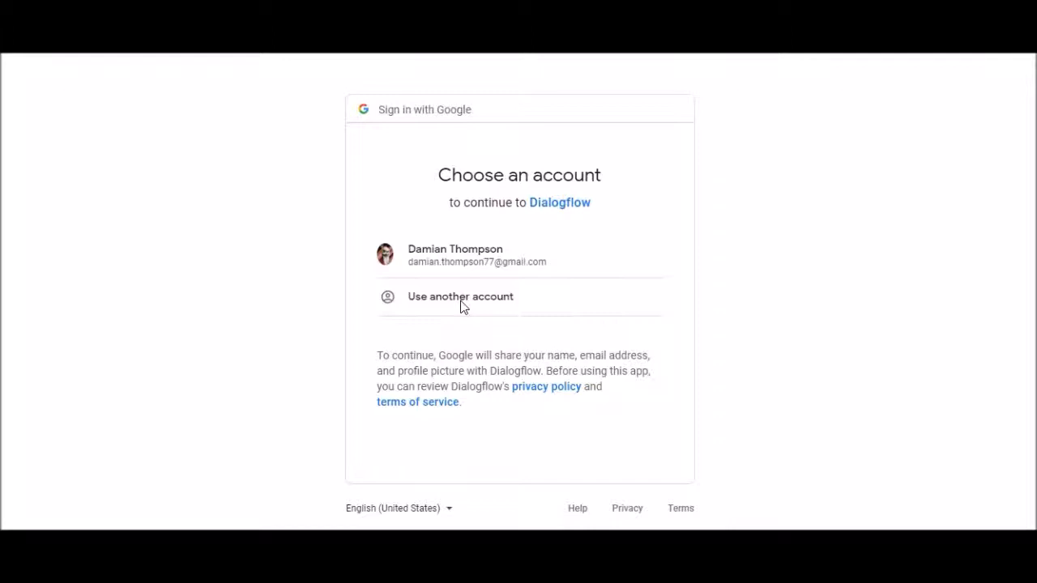
{"action": "left_click", "coordinate": [463, 262]}
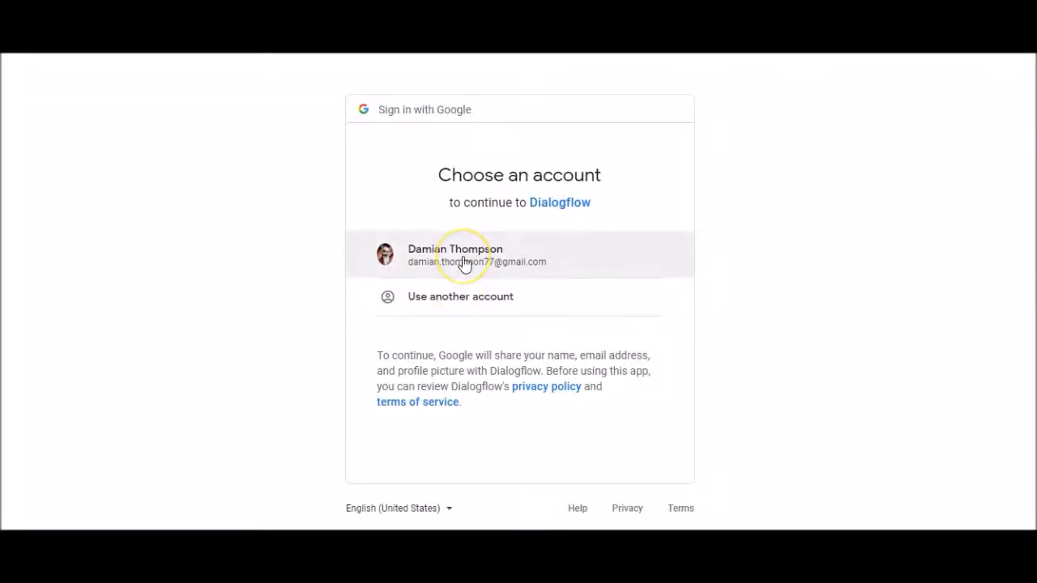
{"action": "left_click", "coordinate": [462, 262]}
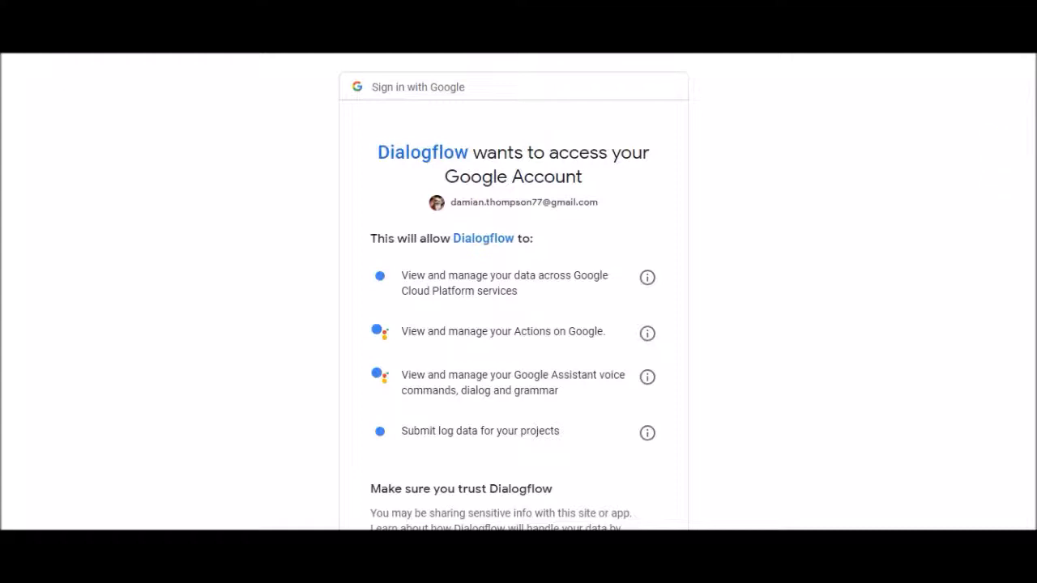
Allow Dialogflow the requested access to the Google account.
{"action": "right_click", "coordinate": [1033, 159]}
{"action": "left_click", "coordinate": [1034, 159]}
{"action": "scroll", "coordinate": [513, 291], "scroll_direction": "down", "scroll_amount": 2}
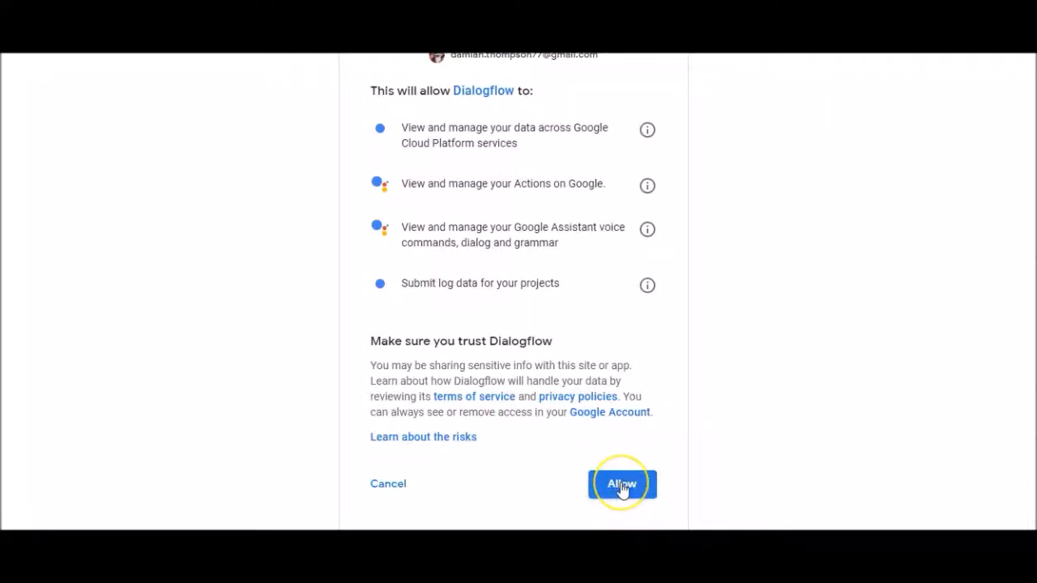
{"action": "left_click", "coordinate": [621, 485]}
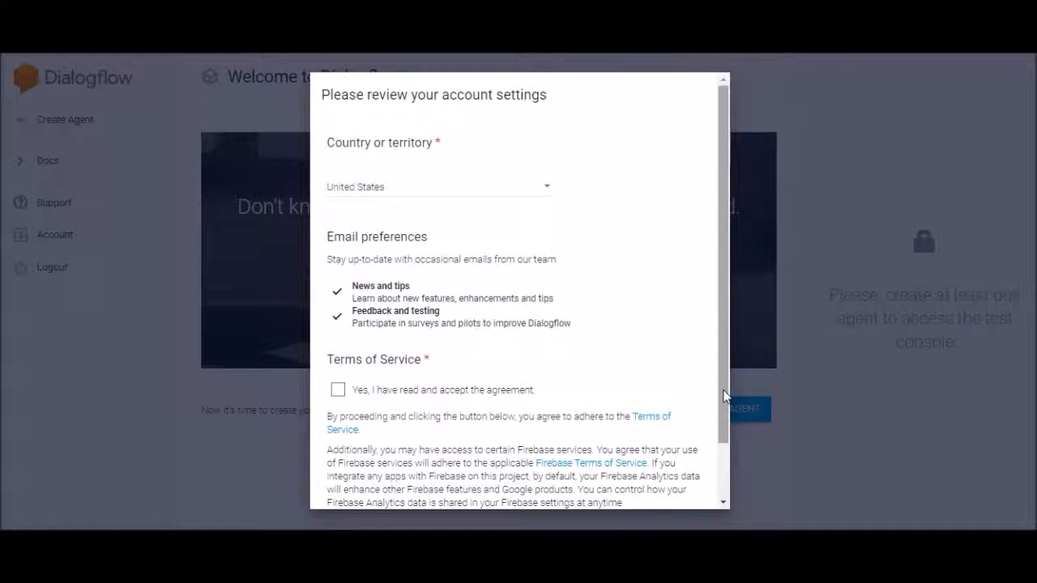
Accept the Terms of Service in the account settings review and submit it.
{"action": "left_click", "coordinate": [338, 390]}
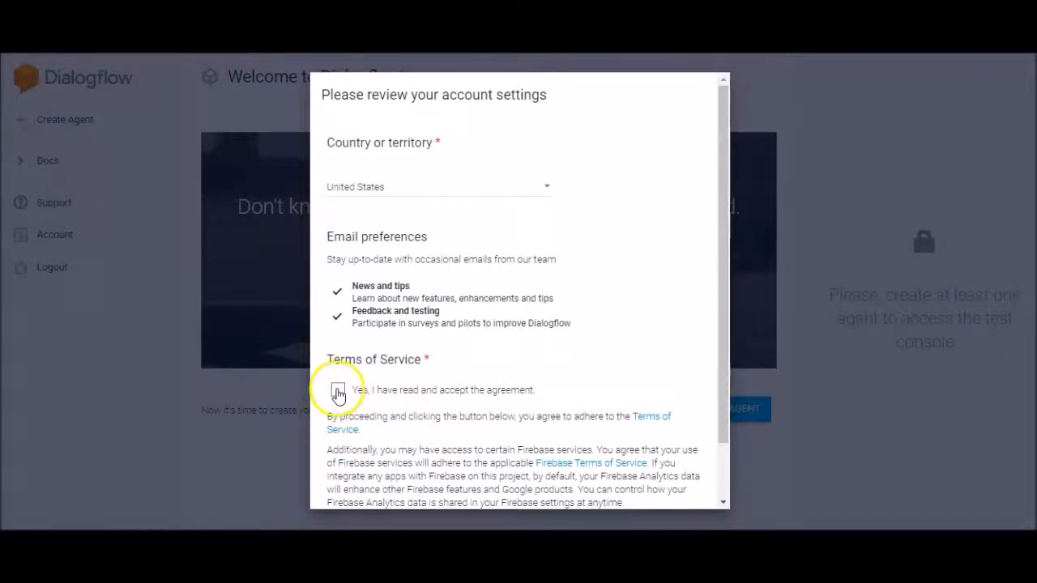
{"action": "left_click_drag", "start_coordinate": [725, 390], "coordinate": [731, 477]}
{"action": "left_click", "coordinate": [679, 491]}
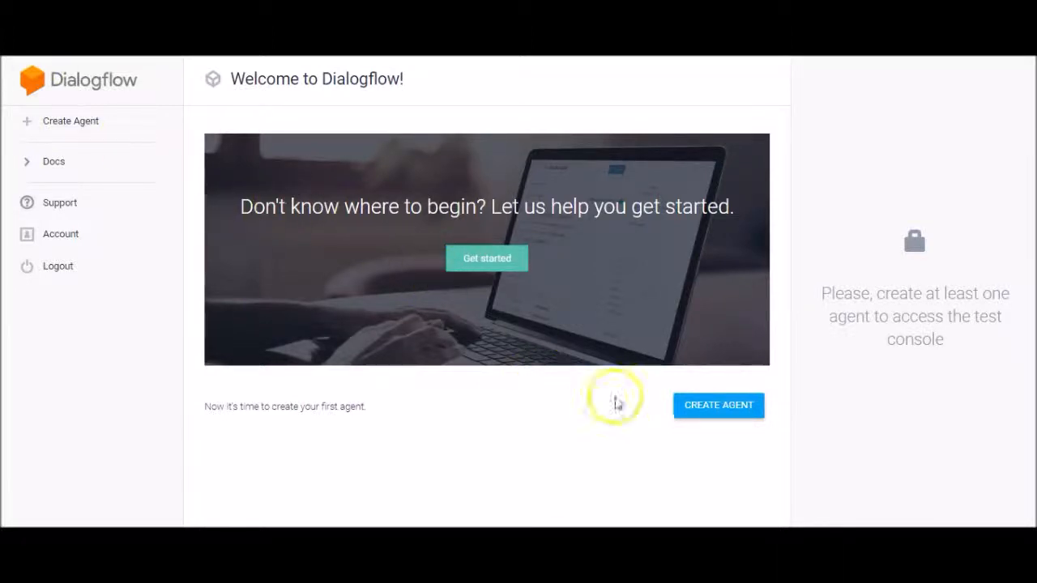
Create a new agent named TEST_BOT, keeping the default language, time zone and Google project settings.
{"action": "left_click", "coordinate": [717, 413]}
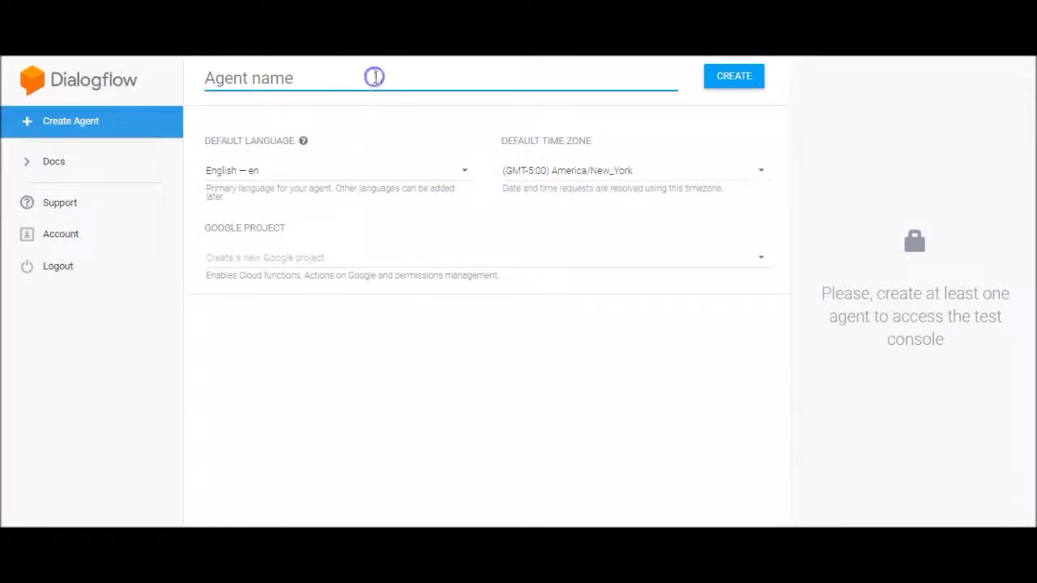
{"action": "type", "text": "TEST_BOT"}
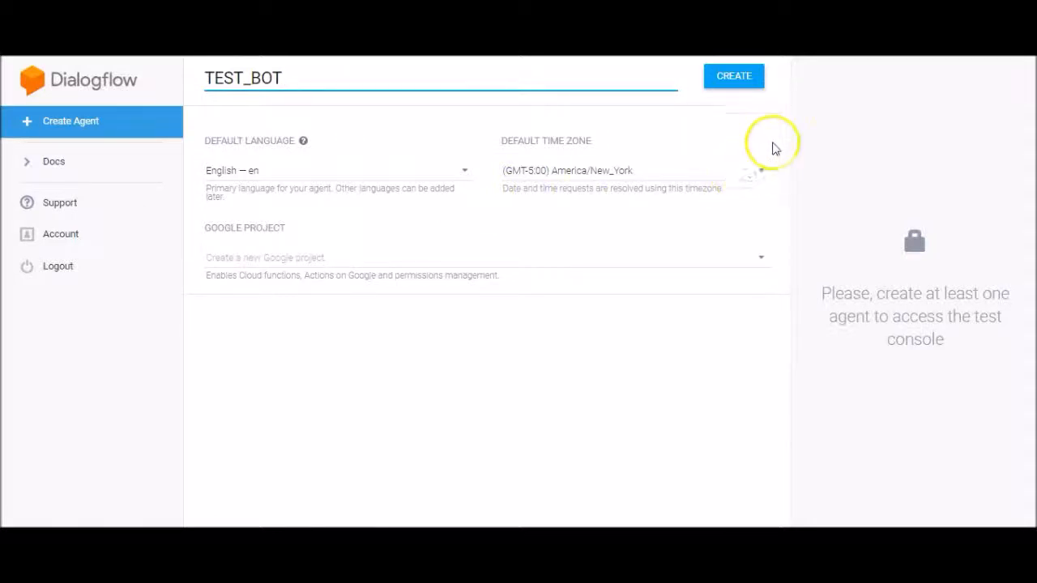
{"action": "left_click", "coordinate": [732, 80]}
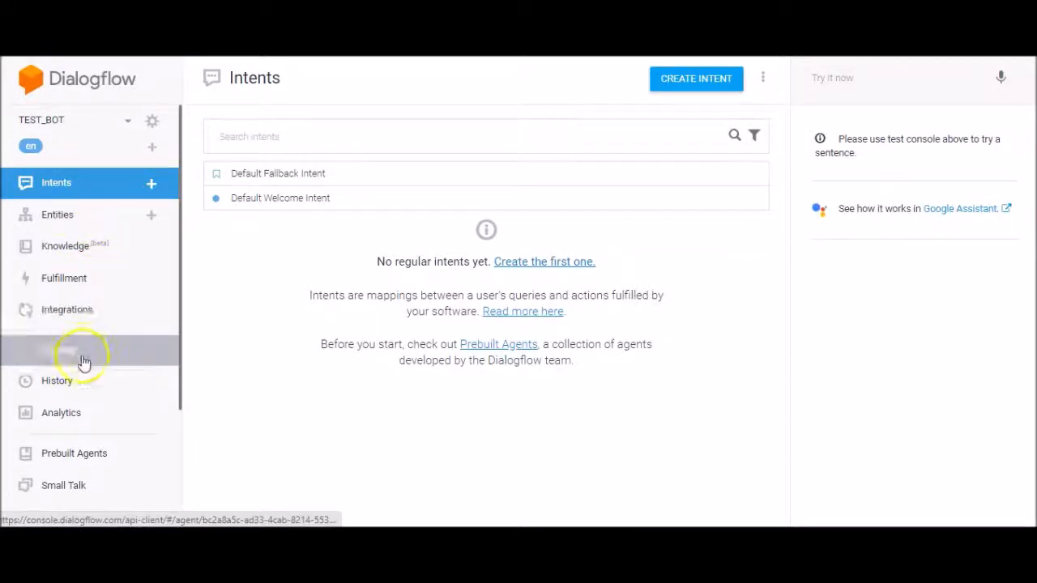
Enable Small Talk for the TEST_BOT agent and save the setting.
{"action": "left_click", "coordinate": [76, 490]}
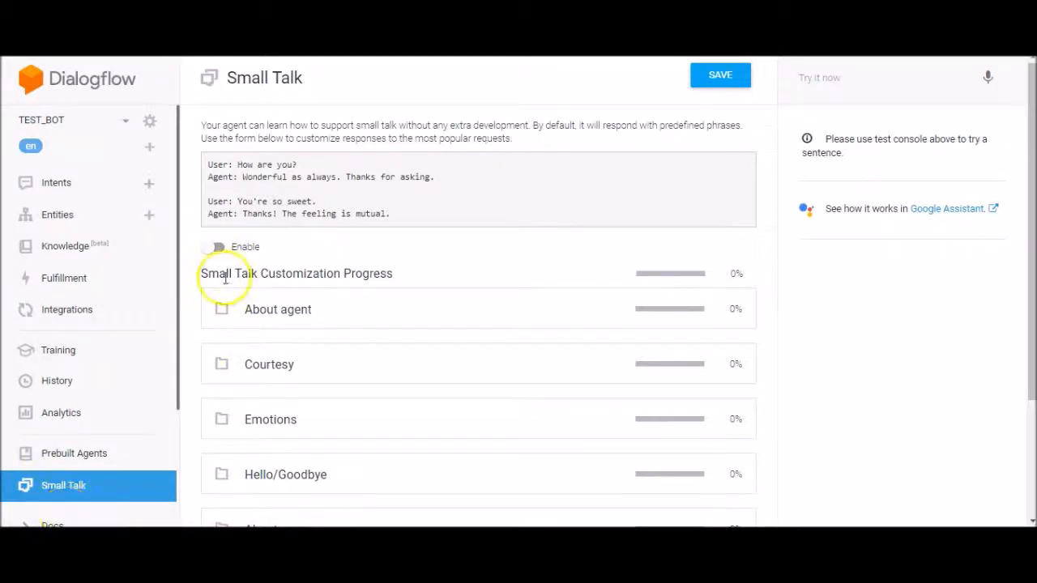
{"action": "left_click", "coordinate": [211, 250]}
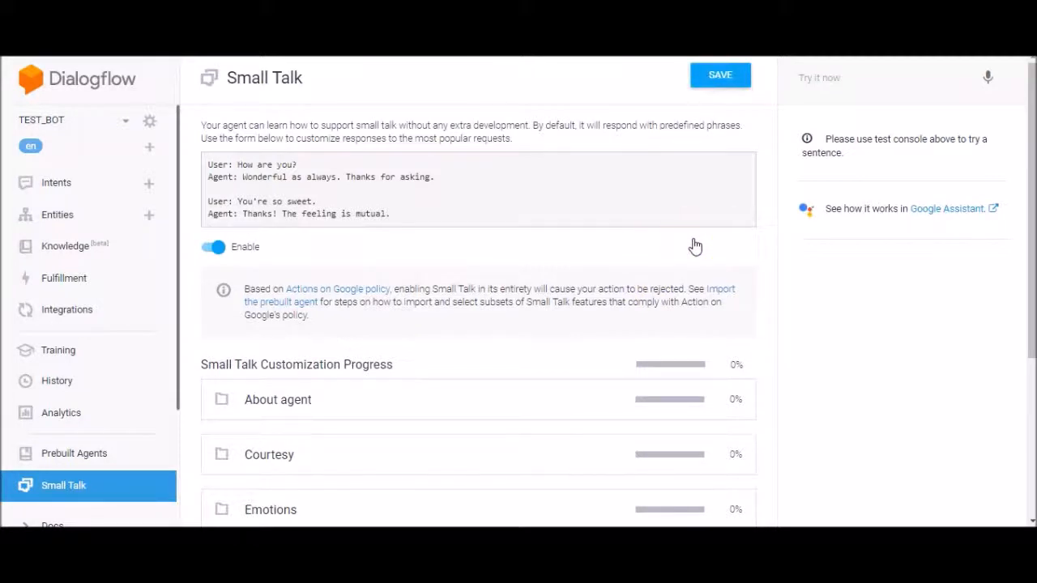
{"action": "left_click", "coordinate": [725, 79]}
In the About agent small talk section, enter "I am the Amazing TEST BOT" as the answer to "Who are you?".
{"action": "left_click", "coordinate": [263, 400]}
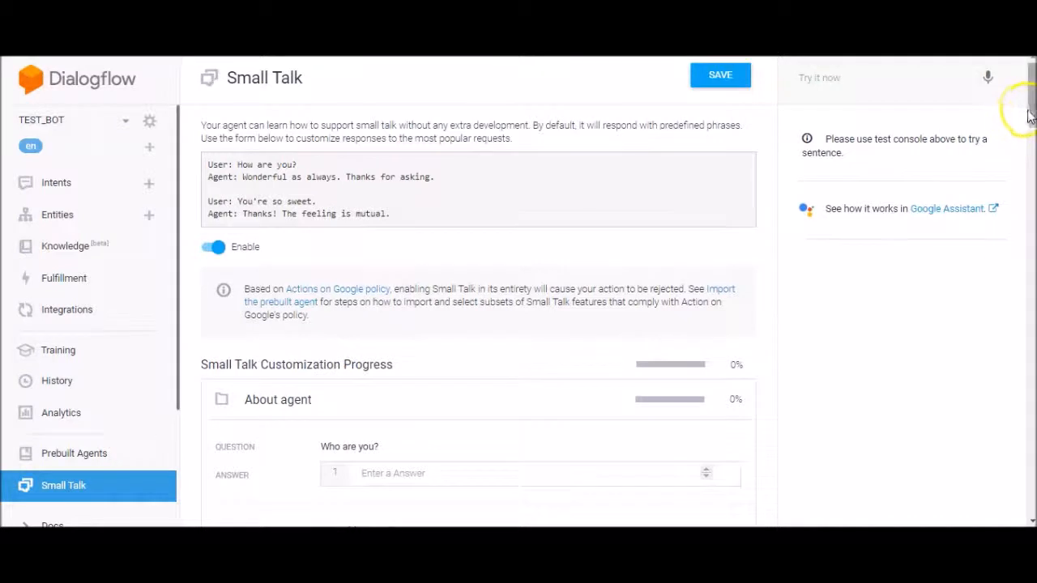
{"action": "left_click_drag", "start_coordinate": [1031, 120], "coordinate": [1032, 158]}
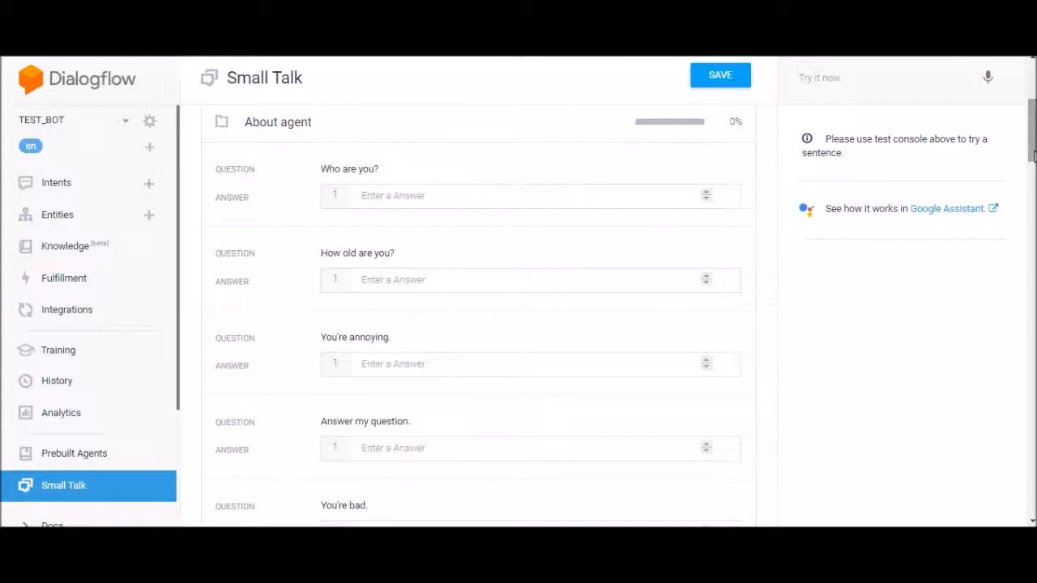
{"action": "left_click", "coordinate": [647, 192]}
{"action": "type", "text": "I am t"}
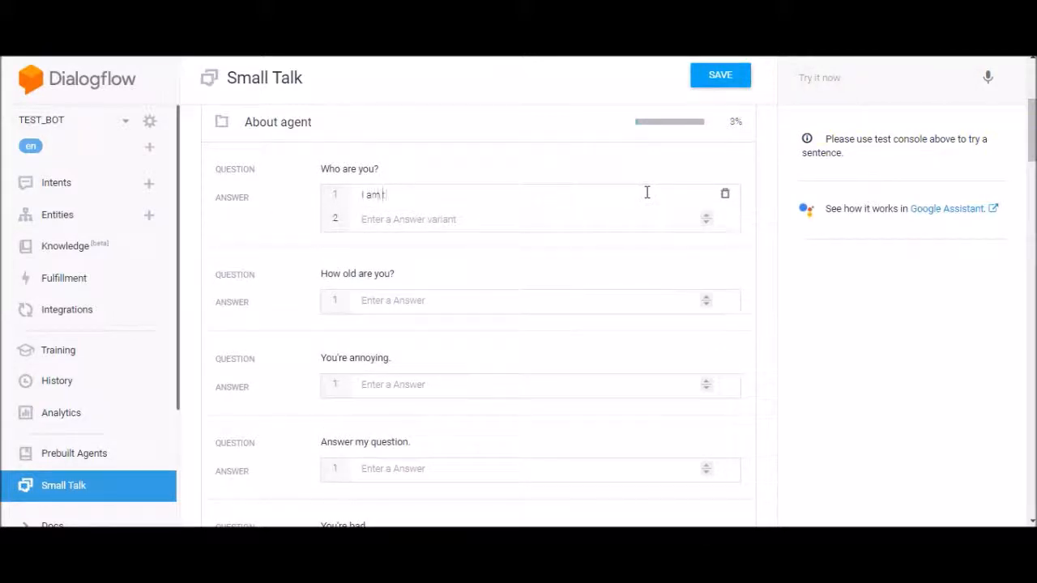
{"action": "type", "text": "he Amazing TEST BOT"}
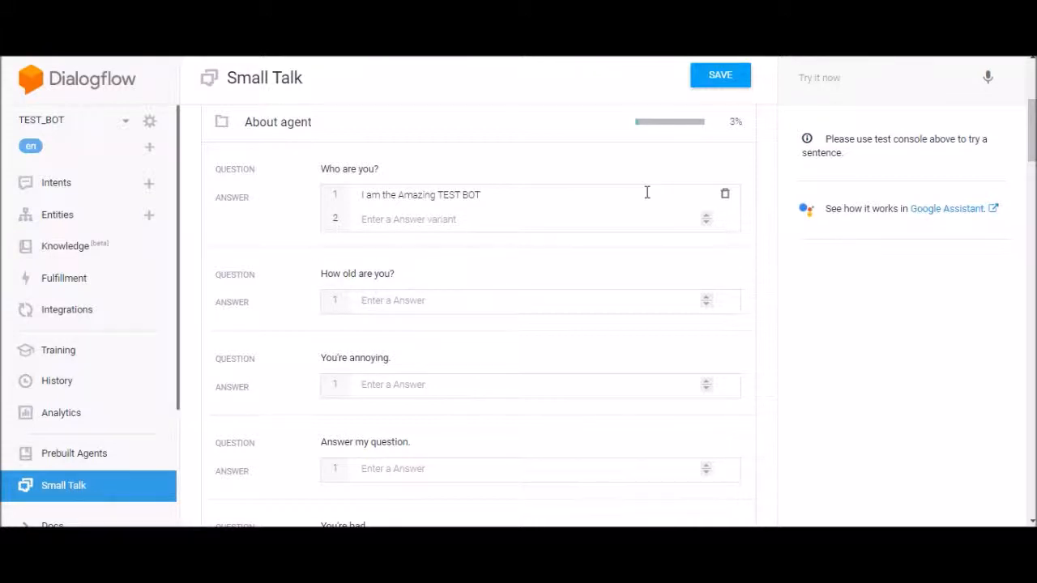
{"action": "key", "text": "Return"}
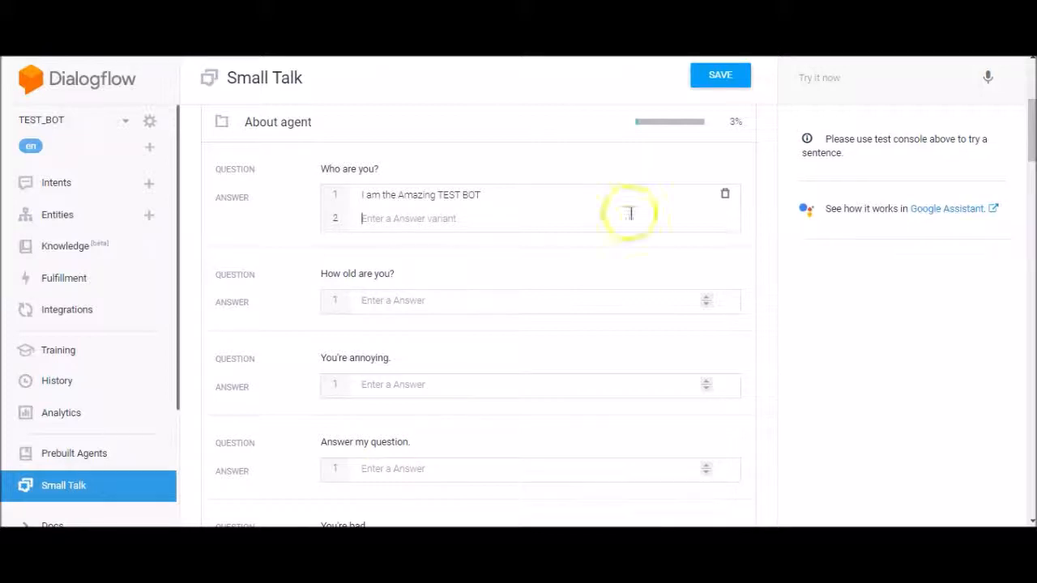
Add the answers "None of your business!" and "How old do you think I am?" to "How old are you?", and save the small talk.
{"action": "left_click", "coordinate": [509, 300]}
{"action": "type", "text": "N"}
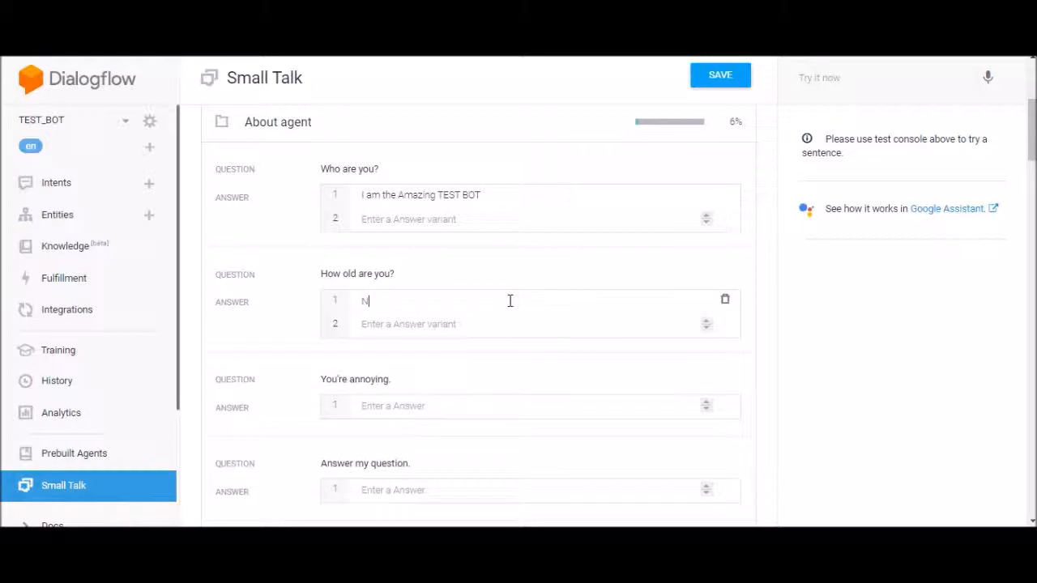
{"action": "type", "text": "one of your business!"}
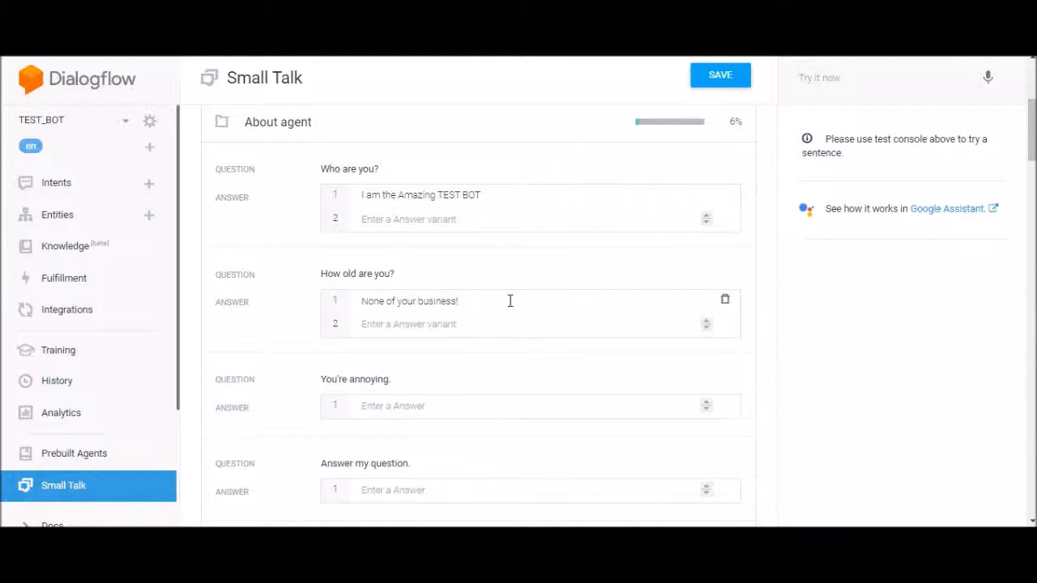
{"action": "left_click", "coordinate": [503, 330]}
{"action": "type", "text": "How old do you thik"}
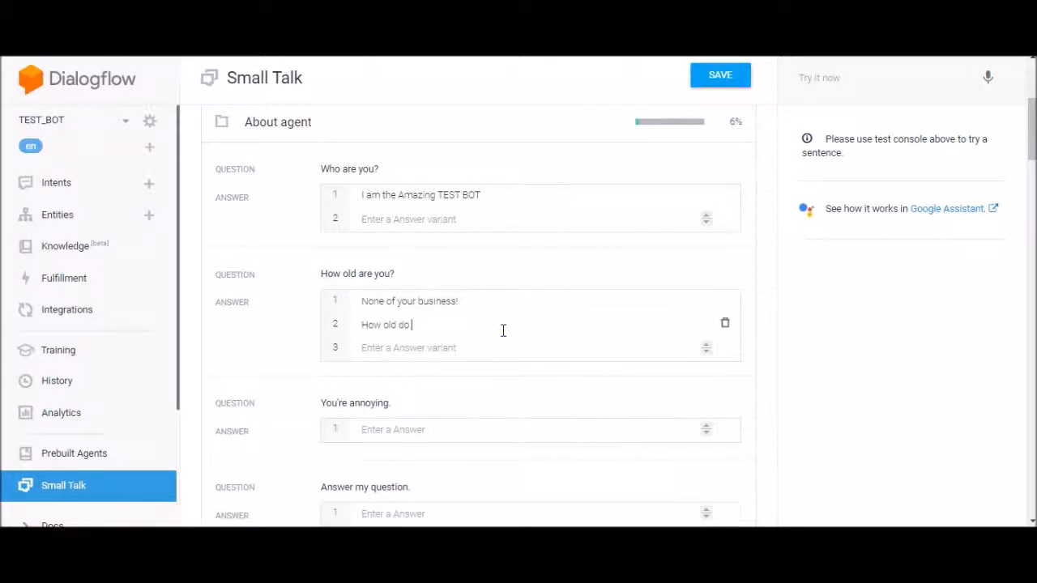
{"action": "key", "text": "BackSpace"}
{"action": "key", "text": "BackSpace"}
{"action": "type", "text": "nk I am?"}
{"action": "left_click", "coordinate": [731, 81]}
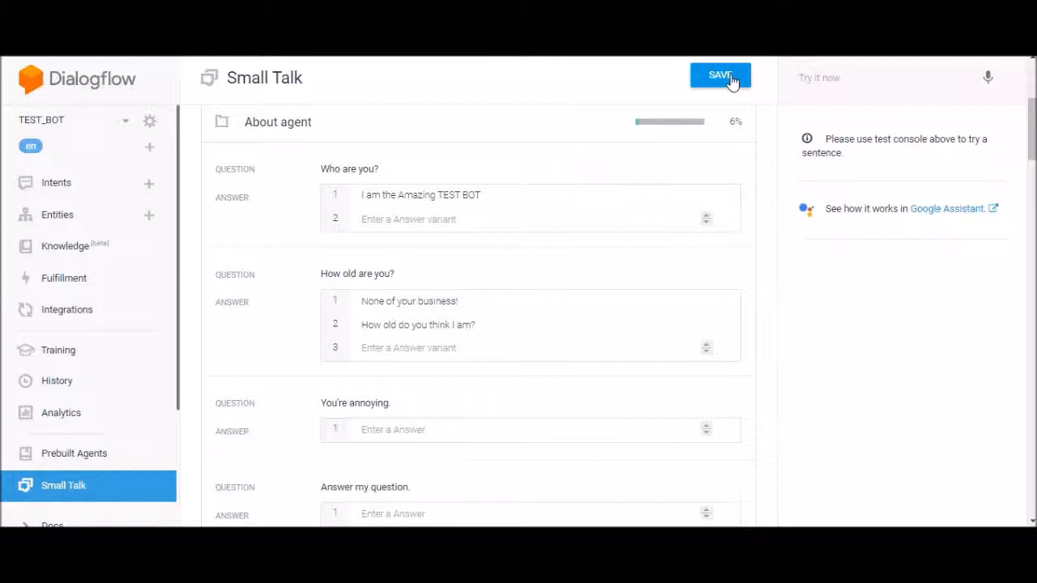
{"action": "left_click", "coordinate": [731, 81]}
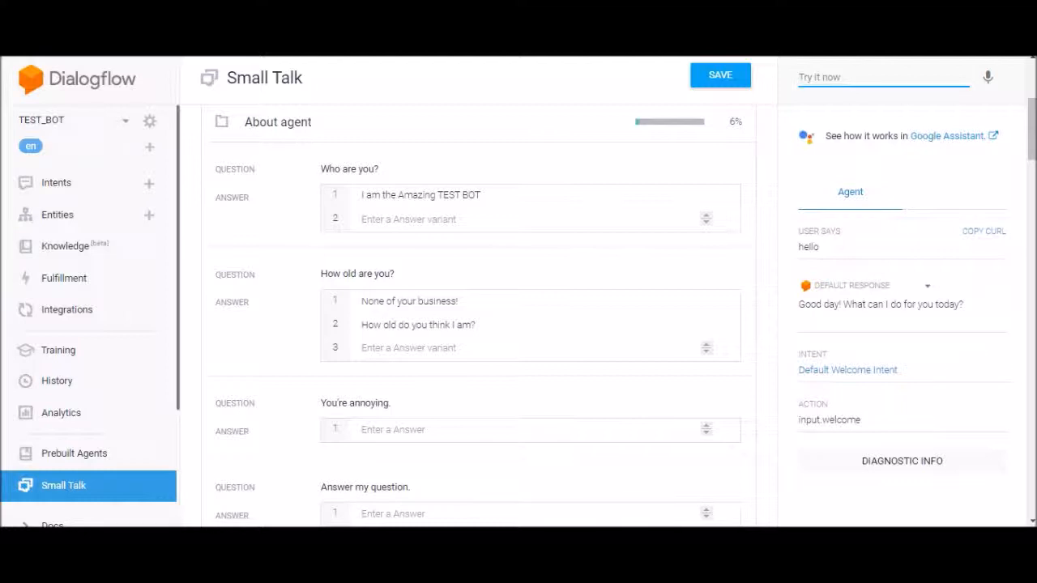
Test the agent's small talk by asking it "How old are you" in the test console.
{"action": "left_click", "coordinate": [857, 77]}
{"action": "type", "text": "How o"}
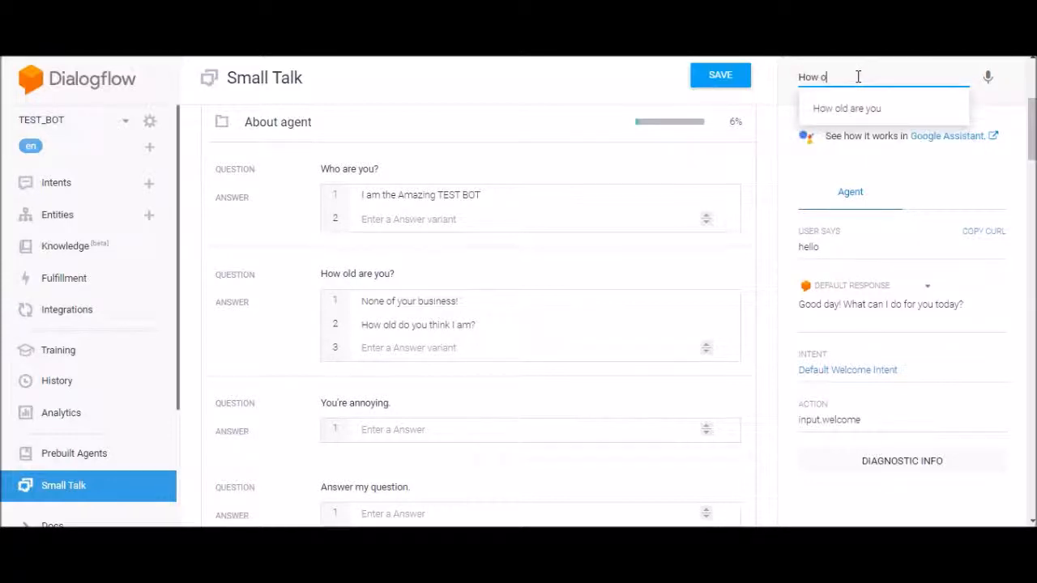
{"action": "type", "text": "ld are you"}
{"action": "key", "text": "Return"}
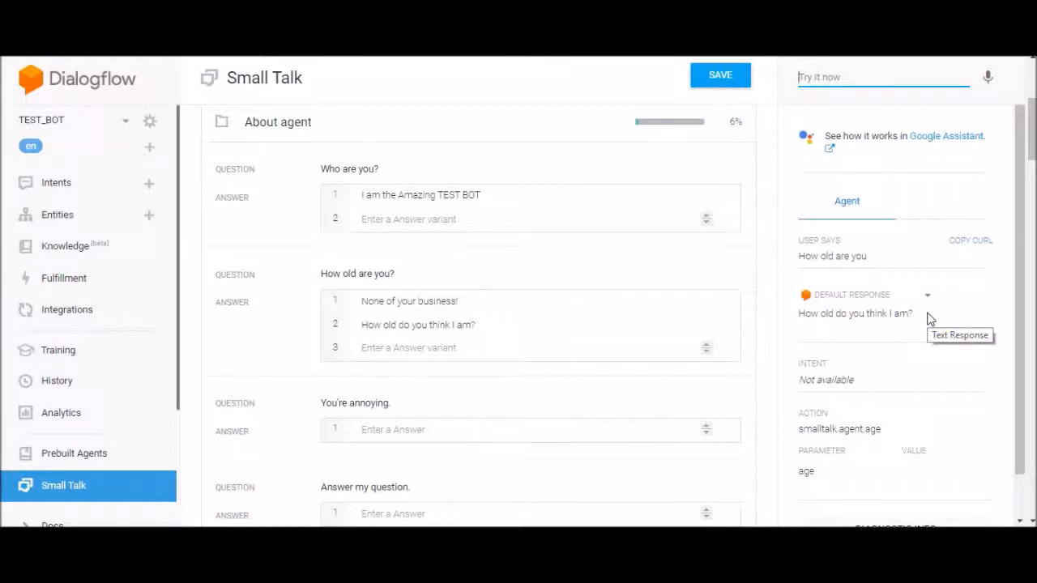
Test the agent's greeting by sending it "Hello".
{"action": "left_click", "coordinate": [856, 73]}
{"action": "type", "text": "Hello"}
{"action": "key", "text": "Return"}
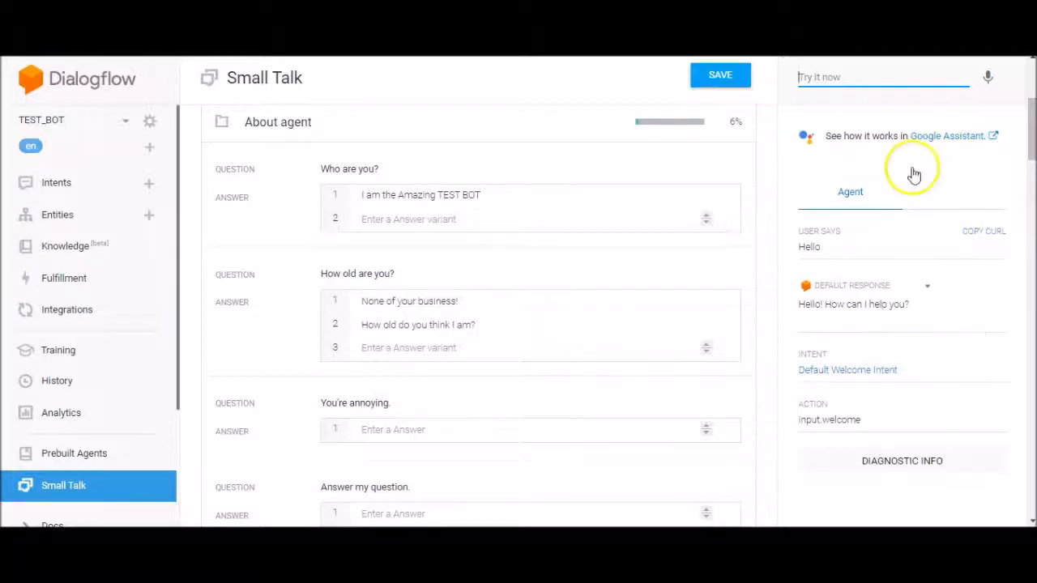
Test how the agent handles different phrasings by sending "how ya feelin" and "how are you".
{"action": "left_click", "coordinate": [861, 77]}
{"action": "type", "text": "h"}
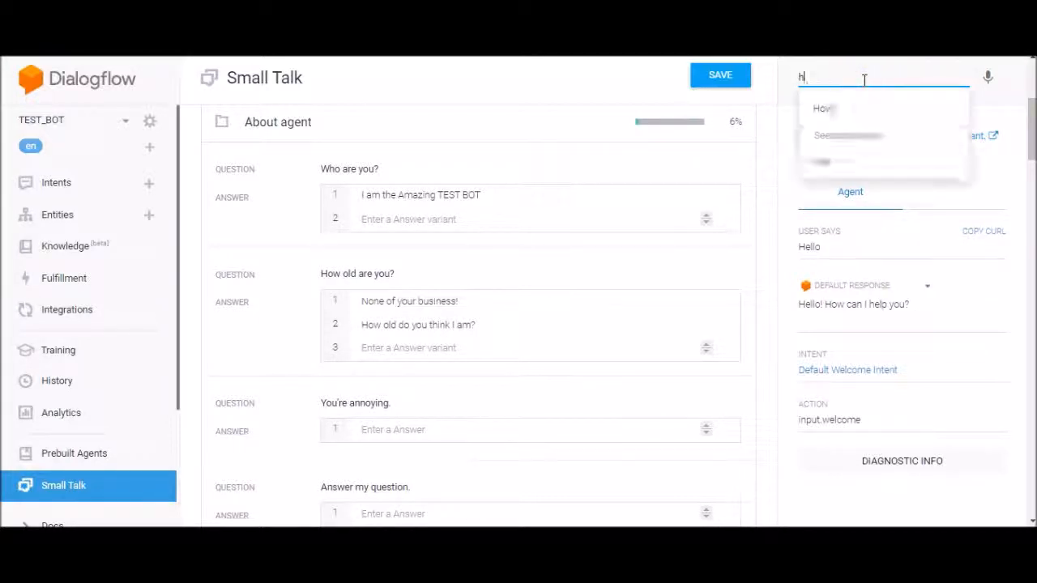
{"action": "type", "text": "ow ya feelin"}
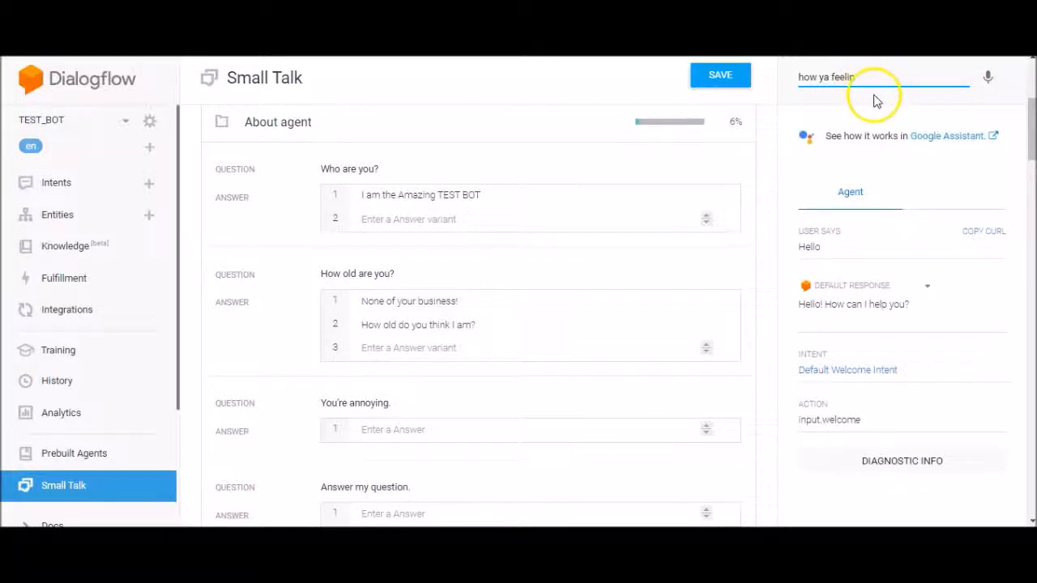
{"action": "key", "text": "Return"}
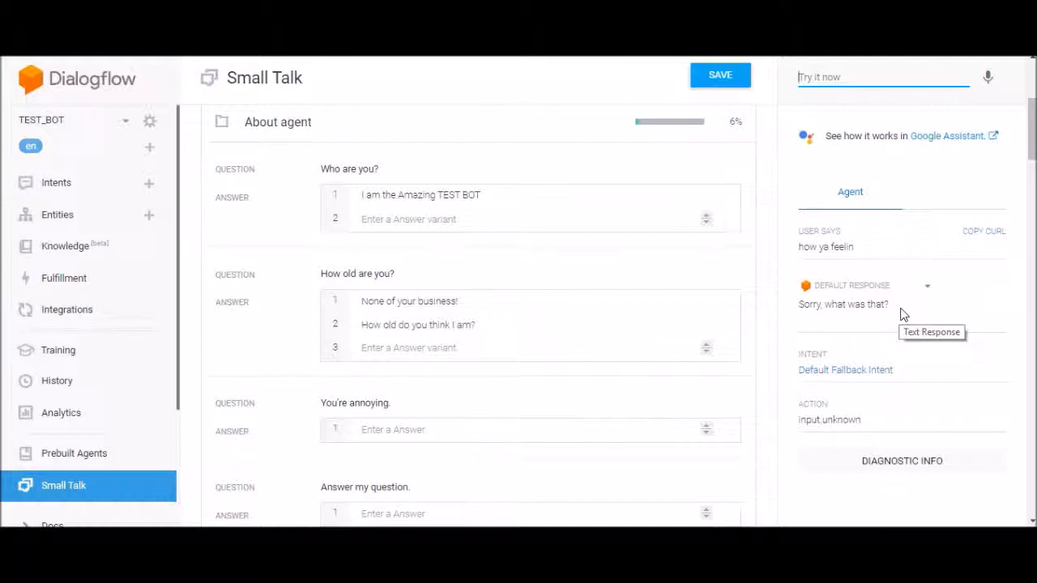
{"action": "type", "text": "how are you"}
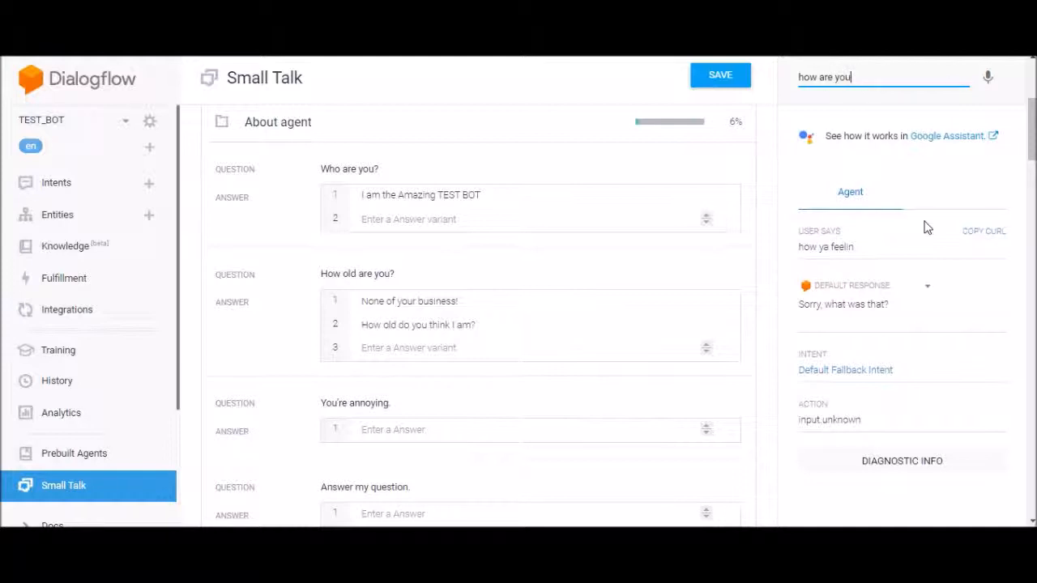
{"action": "key", "text": "Return"}
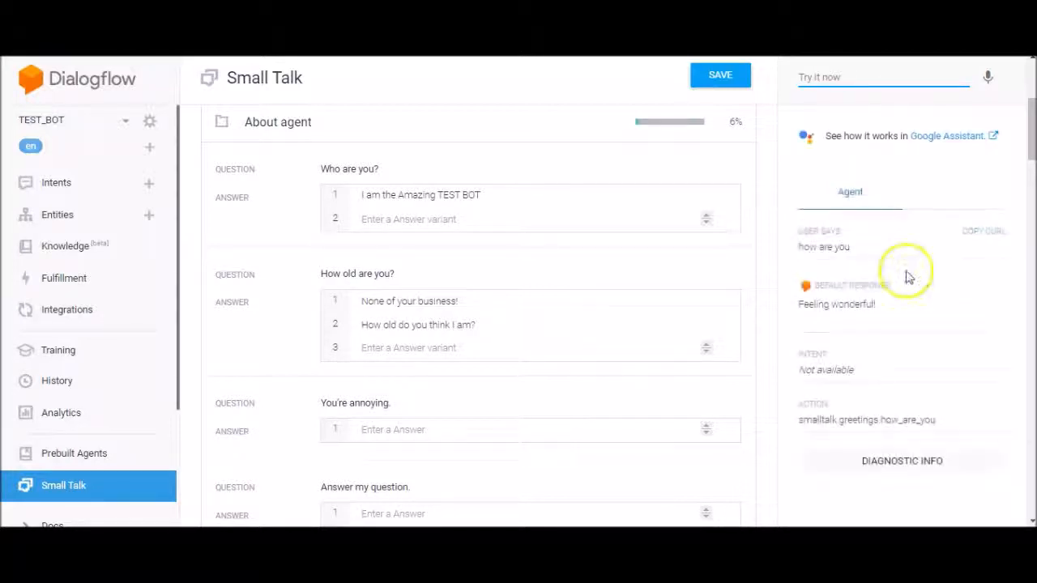